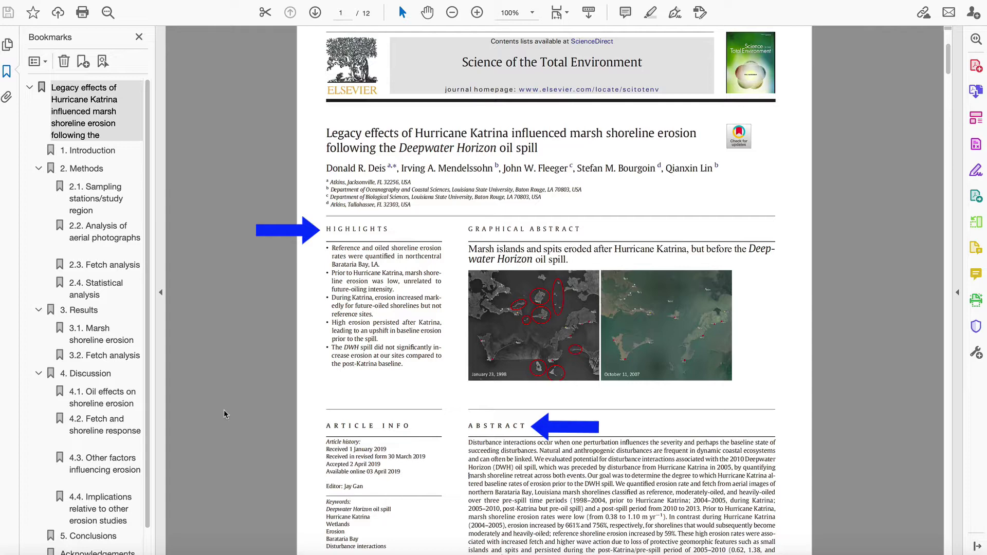
Step: Jump via bookmarks to the Conclusions, then to 3.2 Fetch analysis with Figure 3
{"action": "left_click", "coordinate": [105, 536]}
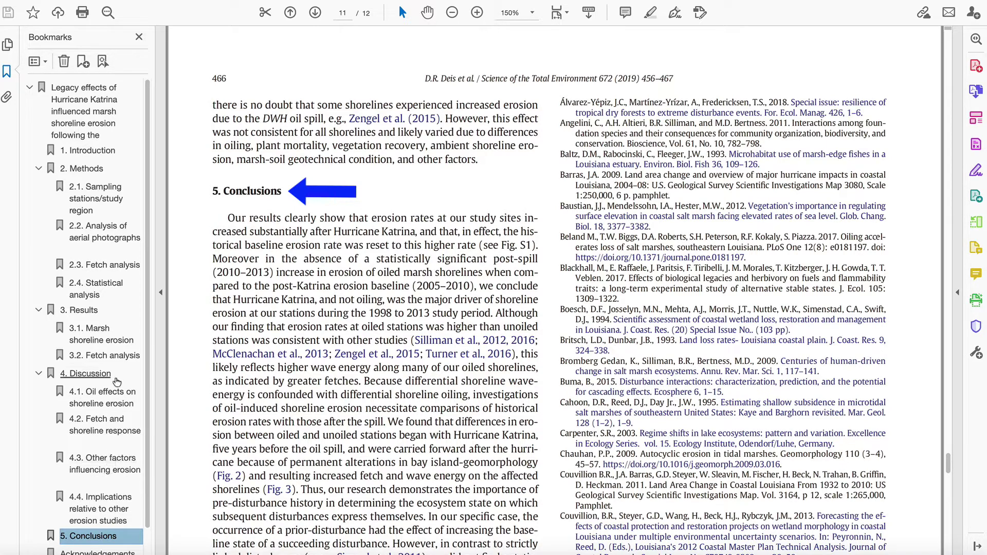
{"action": "left_click", "coordinate": [119, 356]}
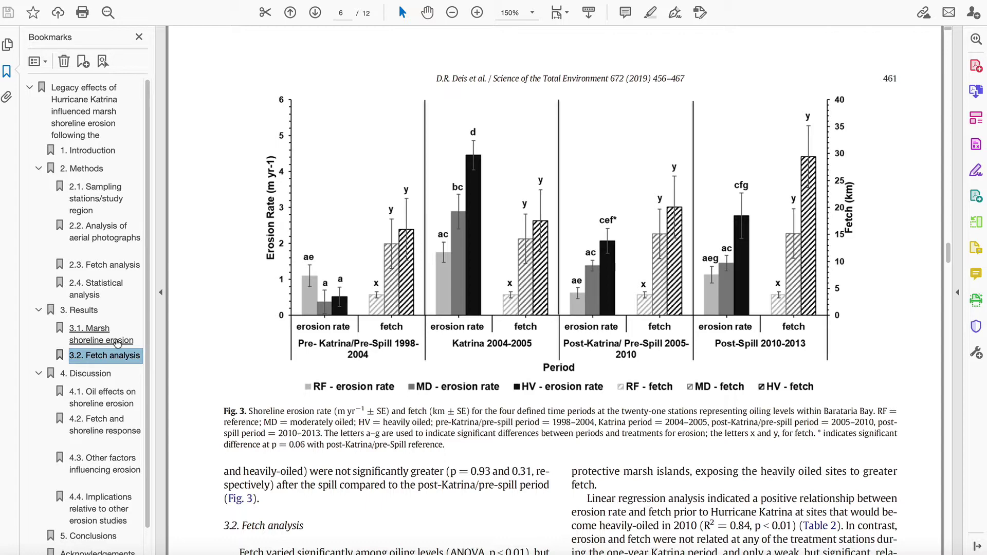
{"action": "left_click", "coordinate": [111, 154]}
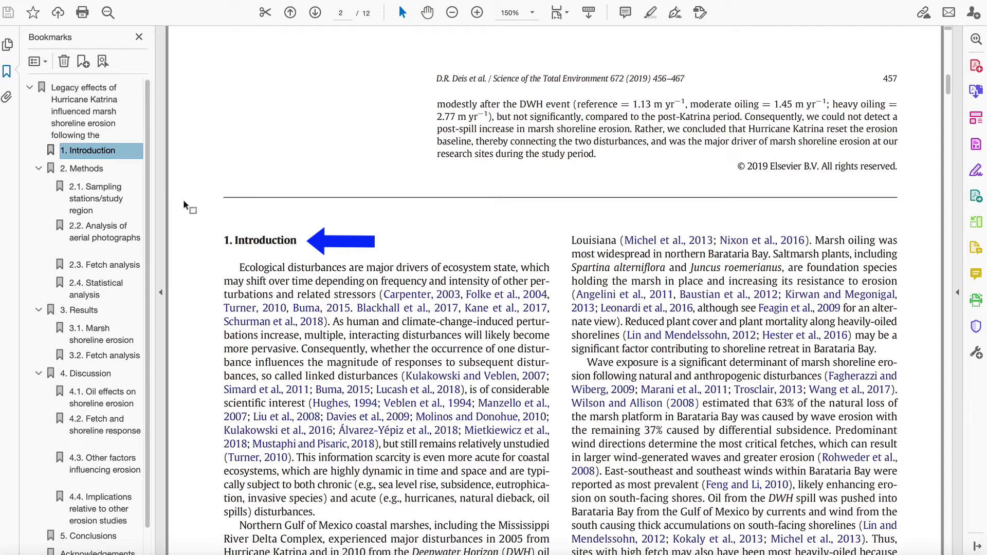
{"action": "scroll", "coordinate": [183, 199], "scroll_direction": "down", "scroll_amount": 1}
{"action": "scroll", "coordinate": [183, 200], "scroll_direction": "down", "scroll_amount": 1}
{"action": "scroll", "coordinate": [183, 199], "scroll_direction": "down", "scroll_amount": 1}
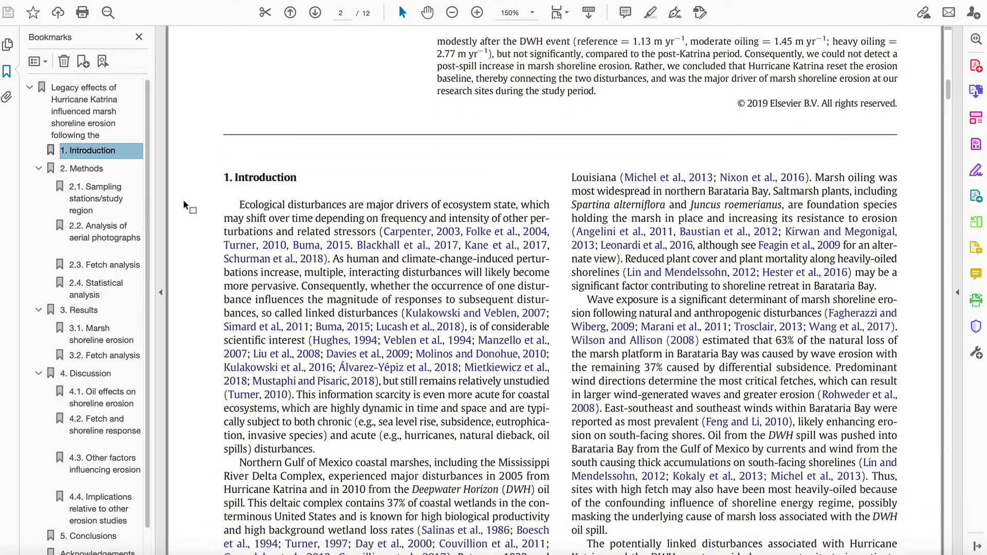
{"action": "scroll", "coordinate": [183, 199], "scroll_direction": "down", "scroll_amount": 1}
{"action": "scroll", "coordinate": [183, 200], "scroll_direction": "down", "scroll_amount": 1}
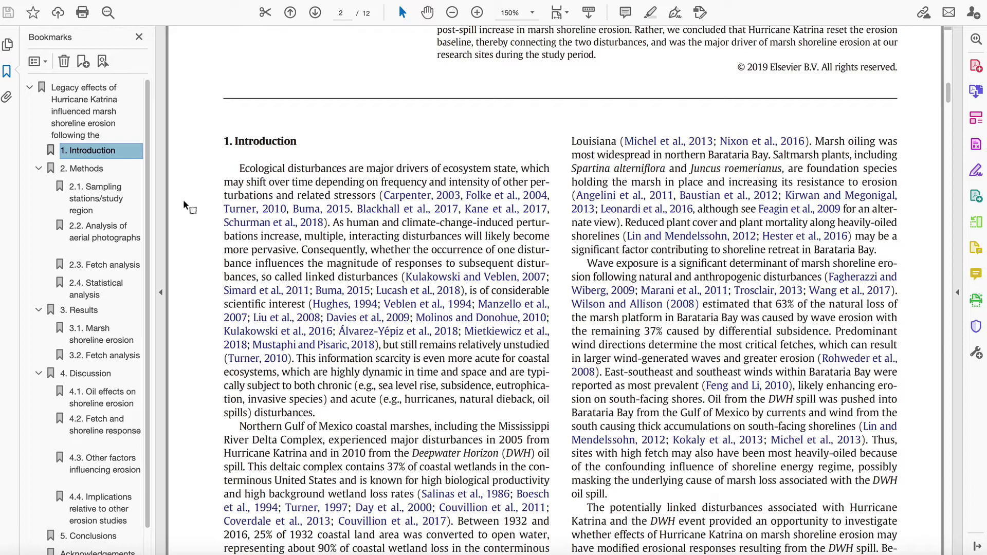
{"action": "scroll", "coordinate": [183, 200], "scroll_direction": "down", "scroll_amount": 2}
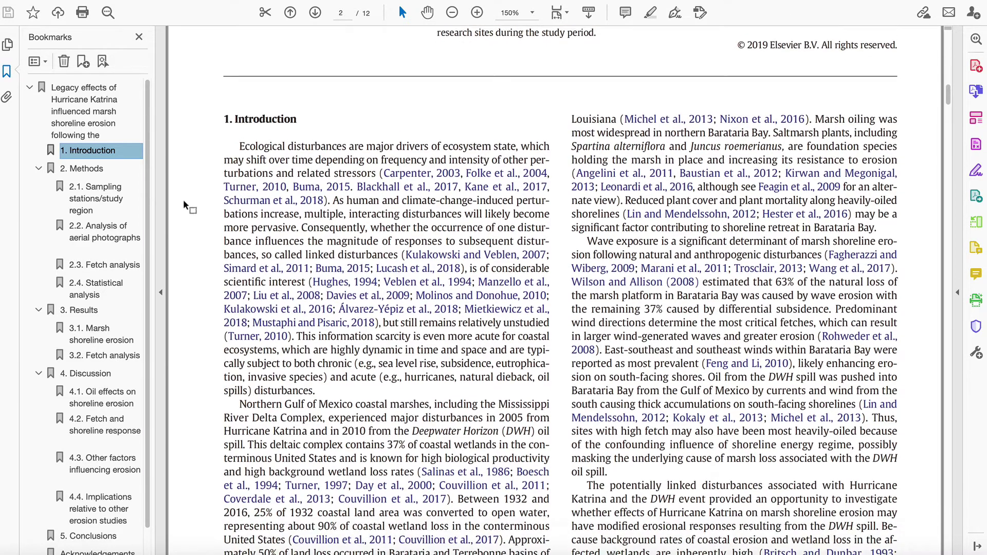
{"action": "scroll", "coordinate": [183, 199], "scroll_direction": "down", "scroll_amount": 1}
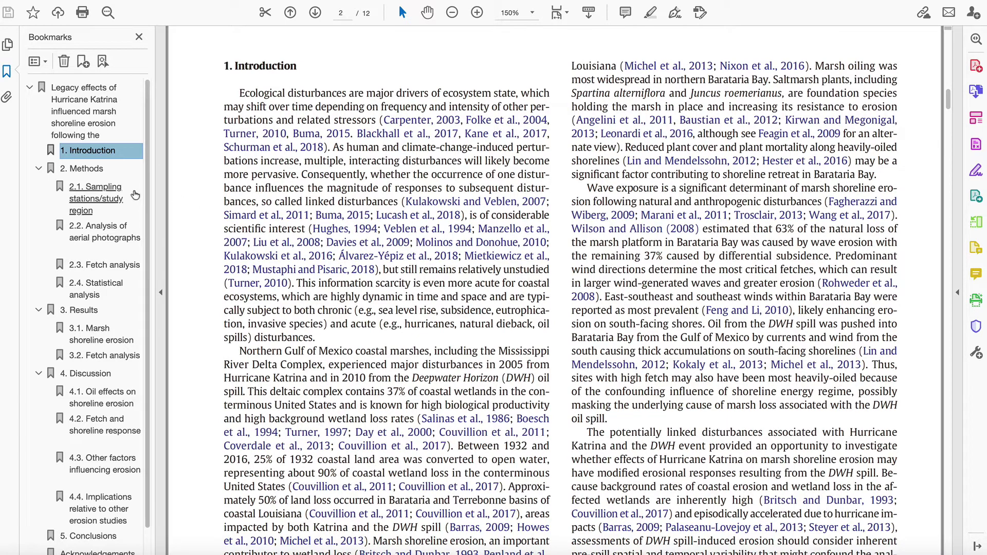
Step: Step through bookmarks 2.1 Sampling stations and 2.2 Aerial photographs to 2.4 Statistical analysis
{"action": "left_click", "coordinate": [116, 200]}
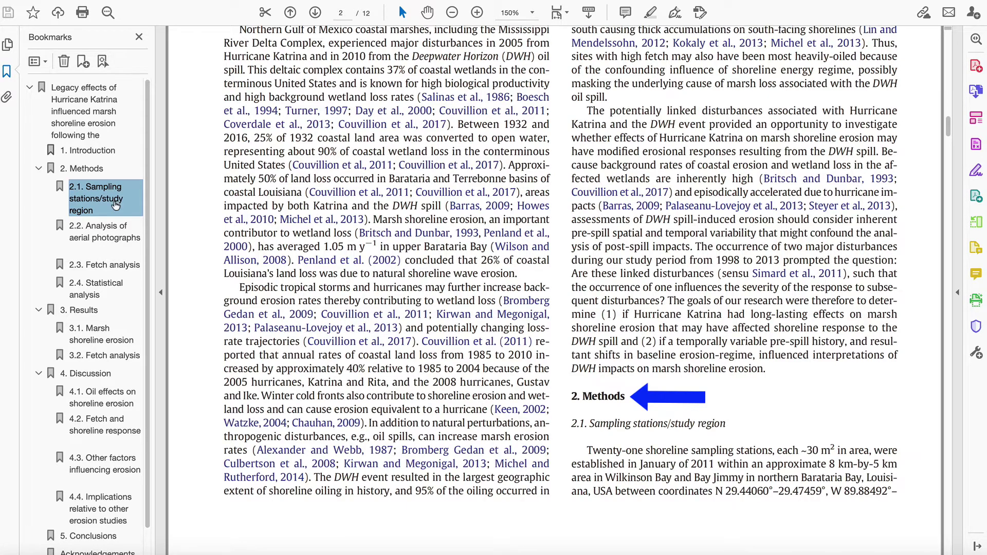
{"action": "left_click", "coordinate": [117, 226]}
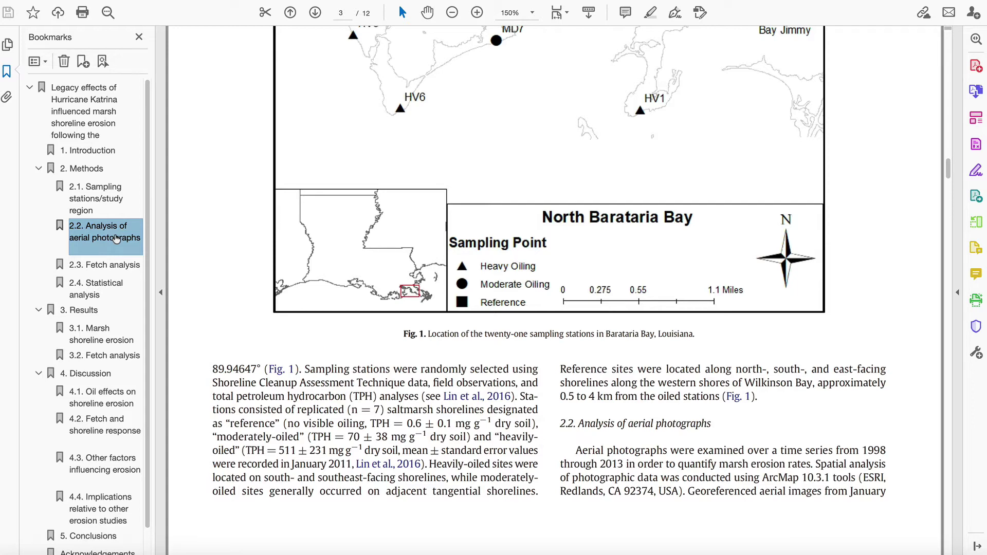
{"action": "left_click", "coordinate": [110, 286]}
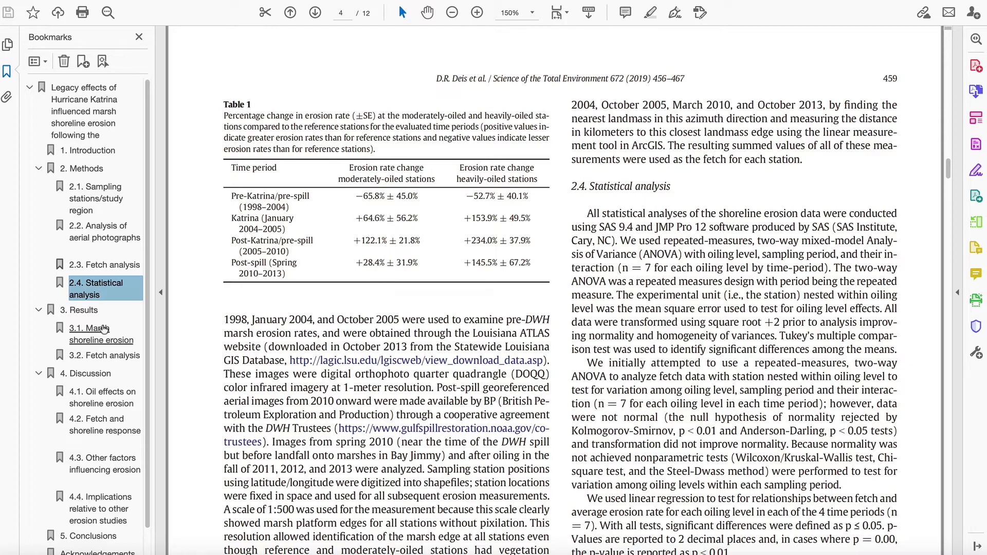
Step: Jump to the 3.1 Marsh shoreline erosion bookmark on page 4
{"action": "left_click", "coordinate": [104, 331]}
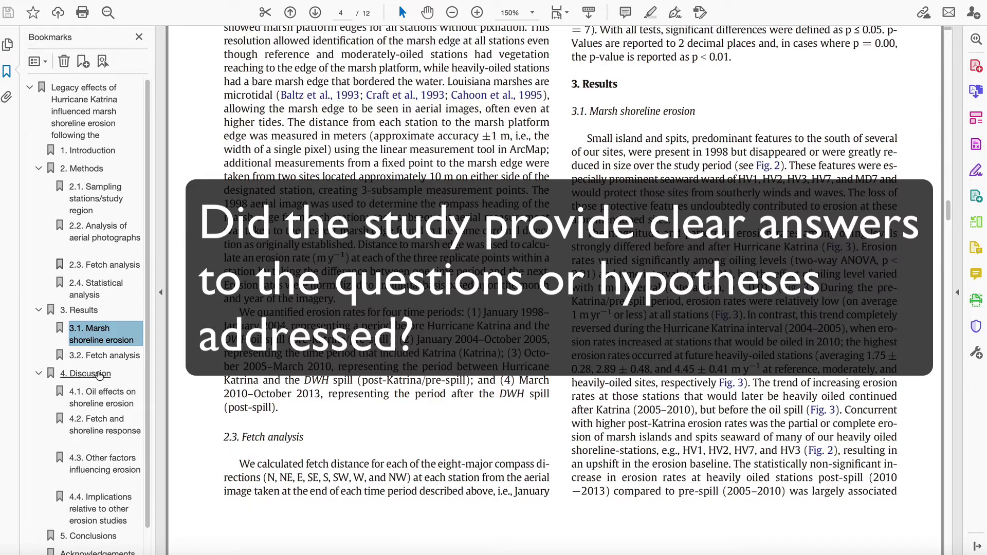
Step: Step through bookmarks 4. Discussion and 4.2 Fetch and shoreline response to 4.4 Implications
{"action": "left_click", "coordinate": [99, 375]}
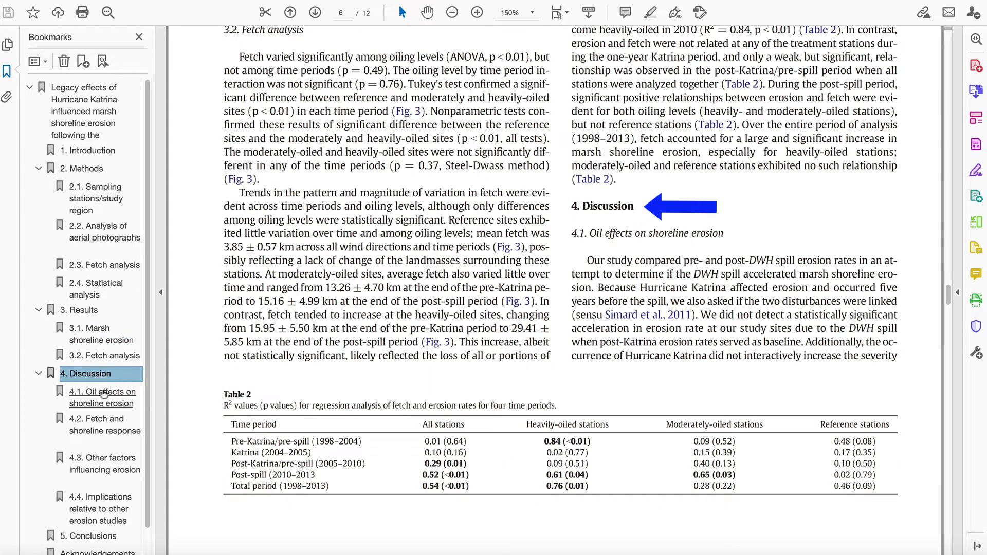
{"action": "left_click", "coordinate": [103, 422]}
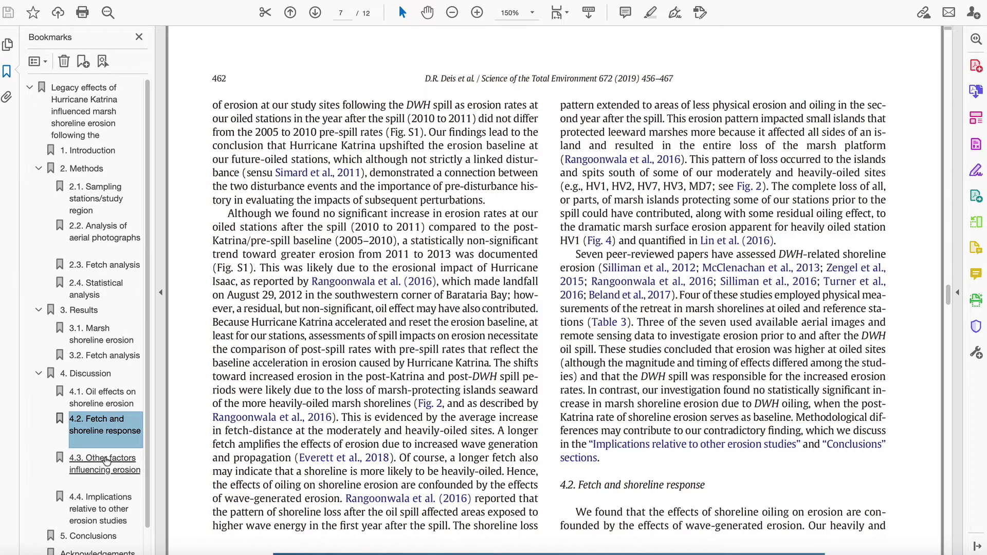
{"action": "left_click", "coordinate": [107, 501]}
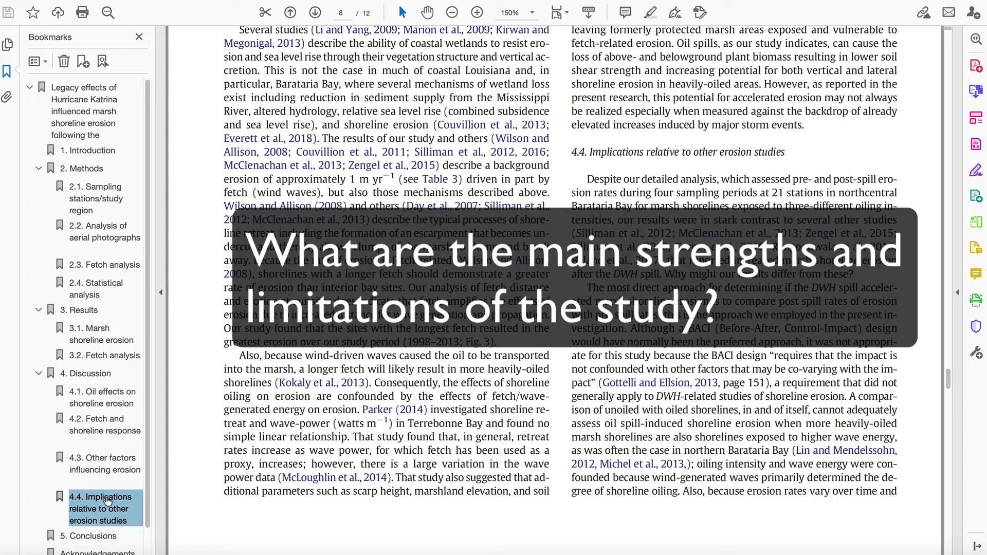
{"action": "scroll", "coordinate": [106, 501], "scroll_direction": "down", "scroll_amount": 1}
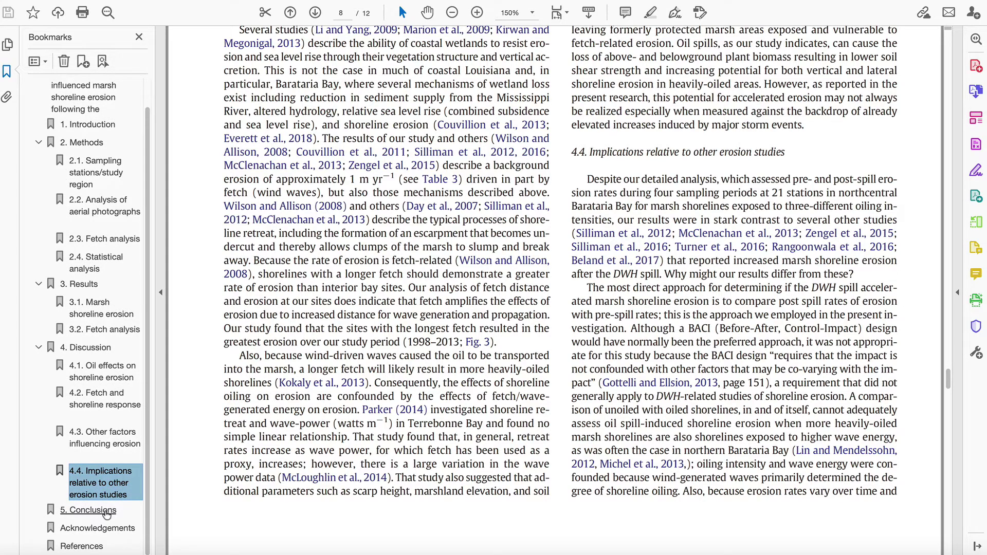
Step: Jump back to the 5. Conclusions bookmark
{"action": "left_click", "coordinate": [106, 511]}
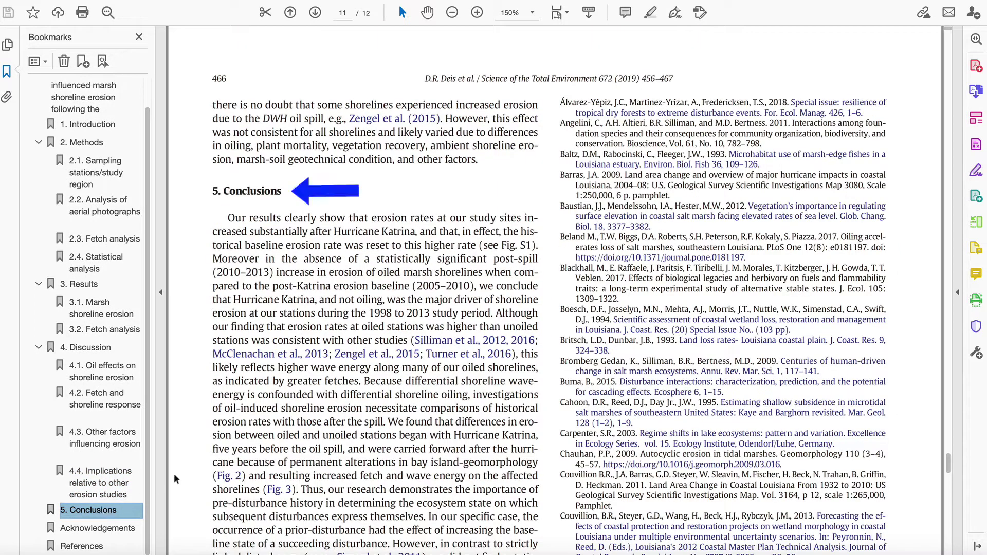
{"action": "scroll", "coordinate": [243, 447], "scroll_direction": "down", "scroll_amount": 2}
{"action": "scroll", "coordinate": [243, 447], "scroll_direction": "down", "scroll_amount": 2}
{"action": "scroll", "coordinate": [243, 447], "scroll_direction": "down", "scroll_amount": 1}
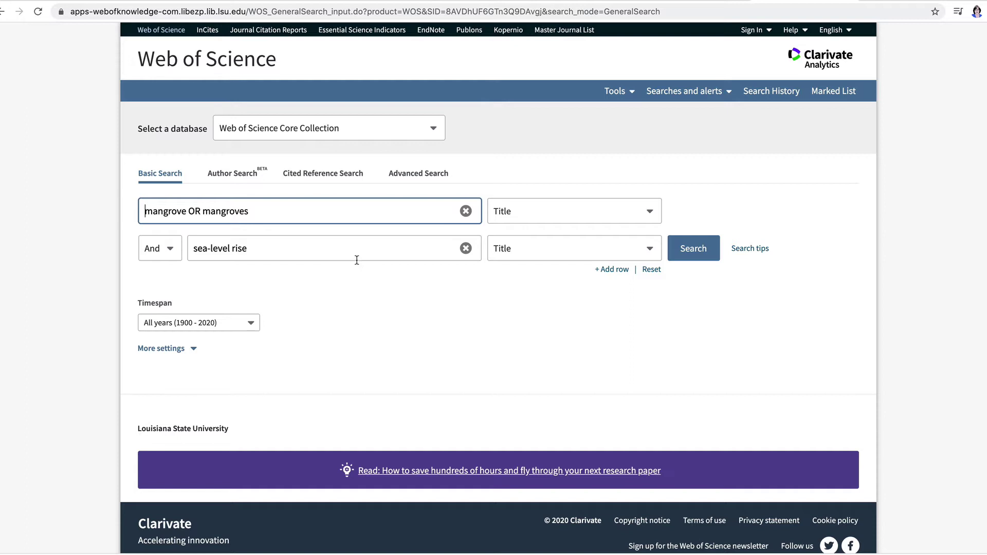
Step: Keep Title as the second term's field and run the search for 76 results
{"action": "left_click", "coordinate": [652, 251]}
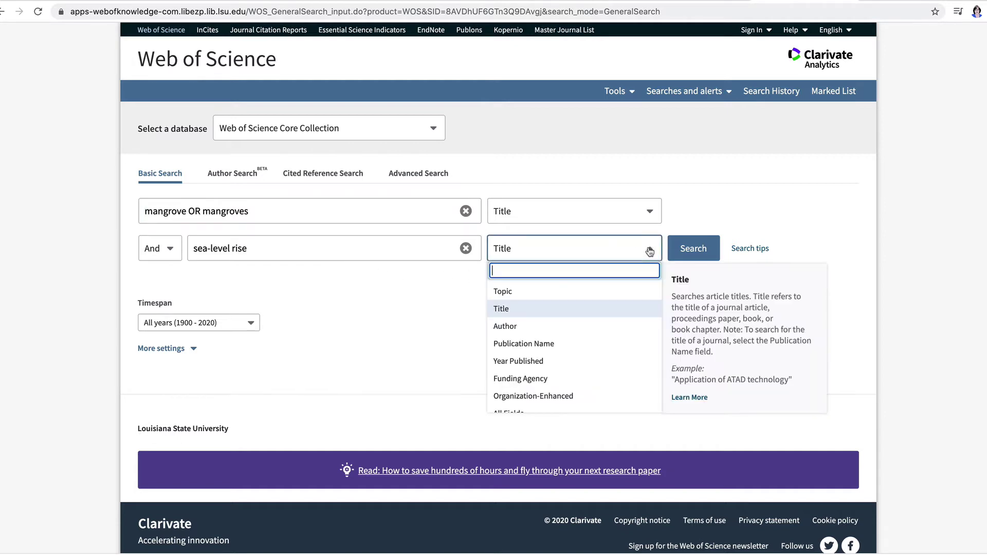
{"action": "left_click", "coordinate": [650, 252]}
{"action": "key", "text": "Return"}
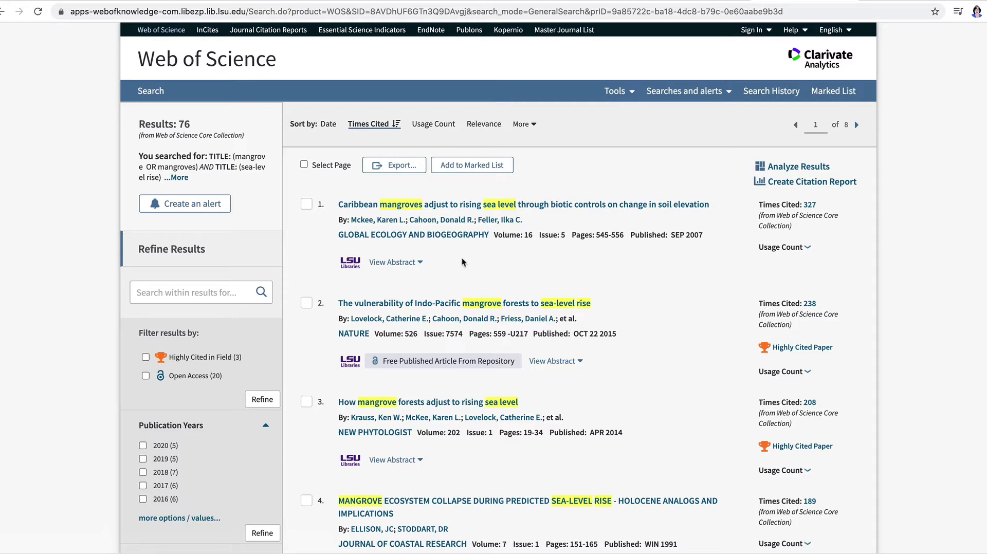
Step: Sort the 76 results by Date, newest first
{"action": "left_click", "coordinate": [329, 125]}
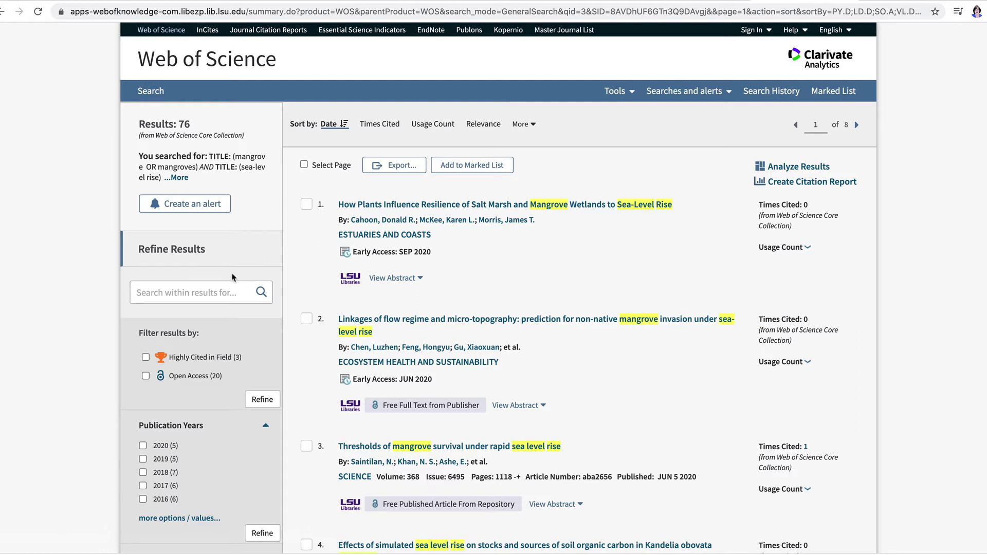
Step: Search within results for 'accretion', narrowing 76 records to 22
{"action": "left_click", "coordinate": [203, 292]}
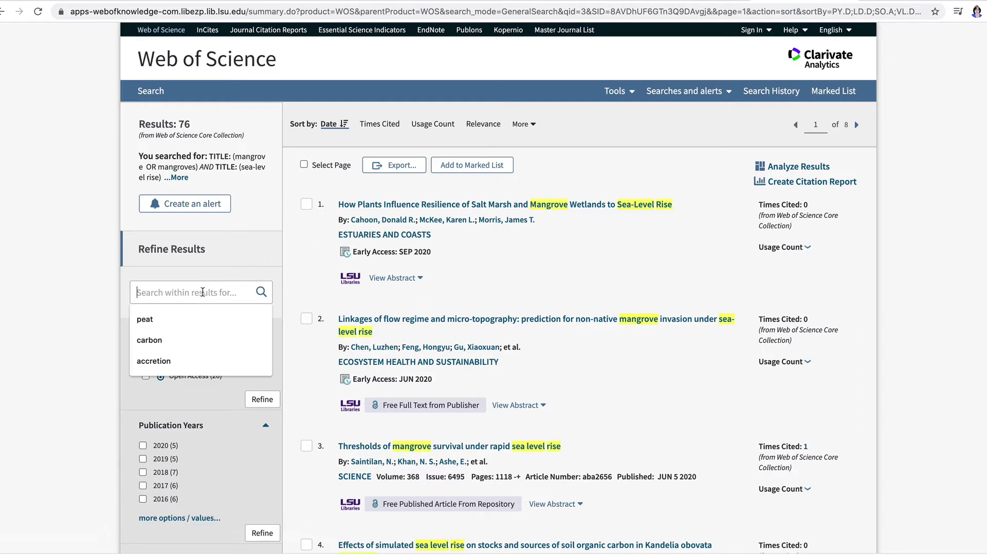
{"action": "type", "text": "accretion"}
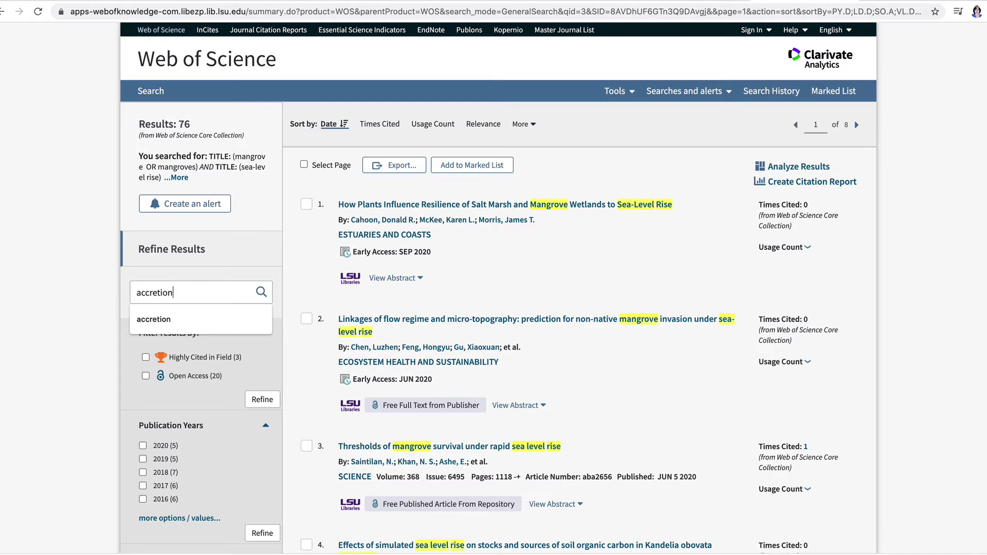
{"action": "key", "text": "Return"}
{"action": "left_click", "coordinate": [263, 399]}
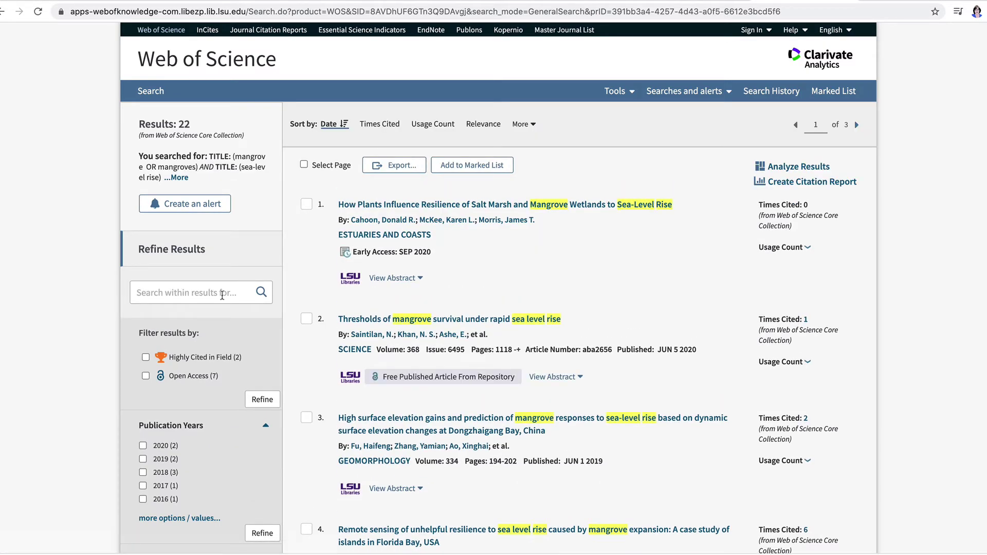
{"action": "left_click", "coordinate": [580, 376]}
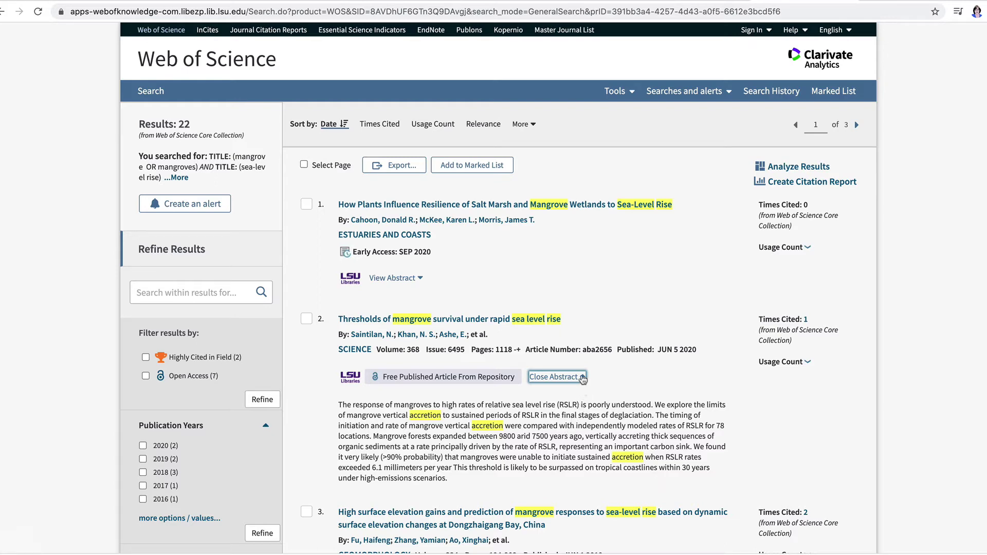
{"action": "left_click", "coordinate": [582, 377]}
{"action": "scroll", "coordinate": [583, 379], "scroll_direction": "down", "scroll_amount": 2}
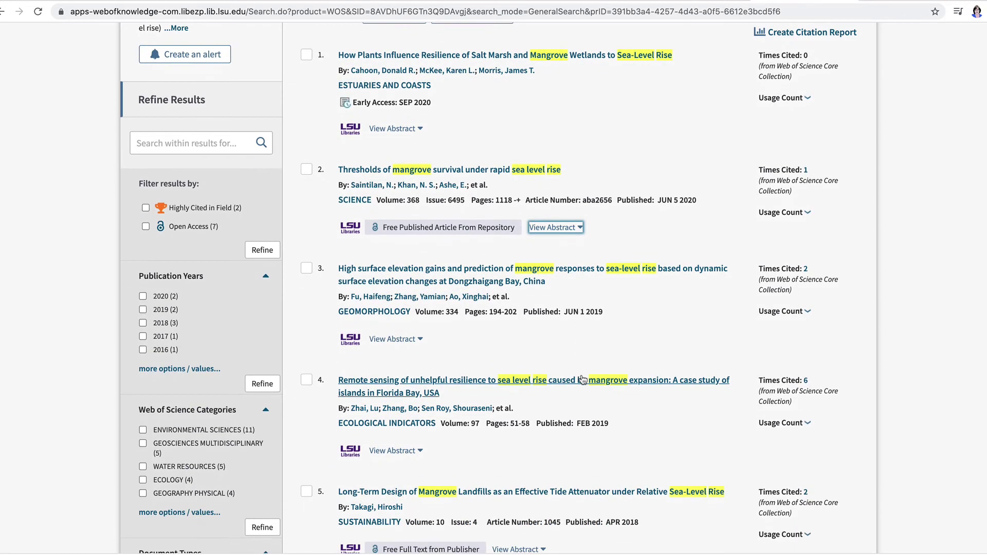
{"action": "scroll", "coordinate": [583, 379], "scroll_direction": "down", "scroll_amount": 1}
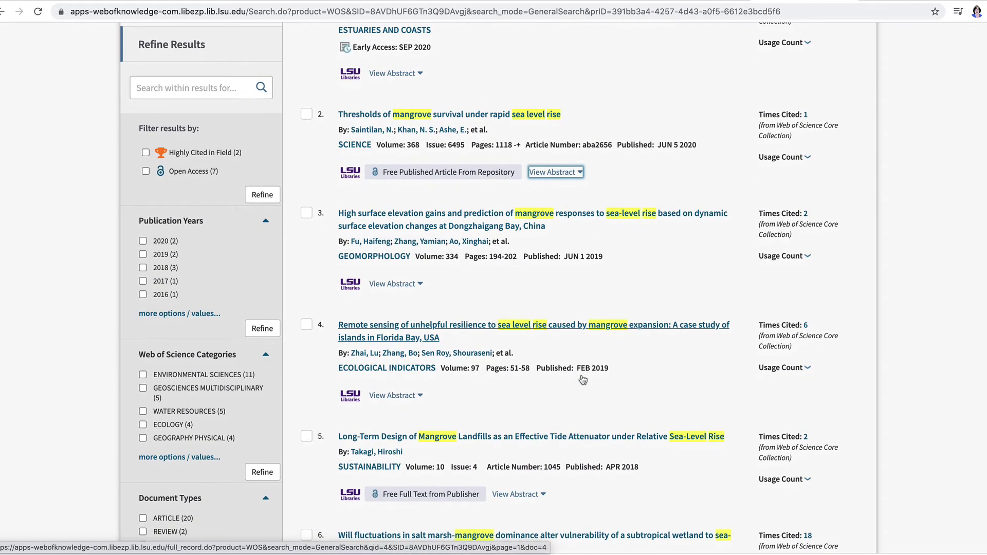
{"action": "scroll", "coordinate": [583, 379], "scroll_direction": "down", "scroll_amount": 2}
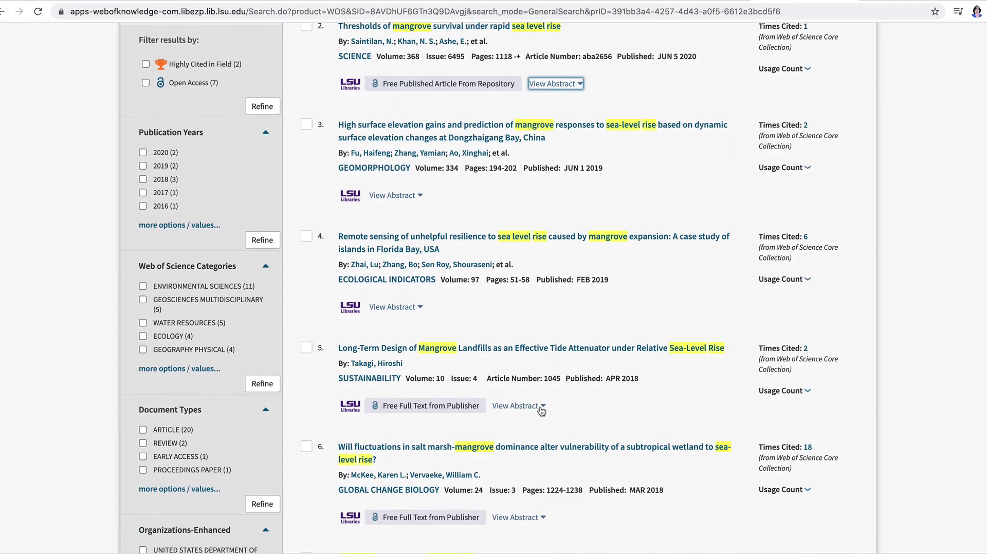
{"action": "left_click", "coordinate": [542, 408]}
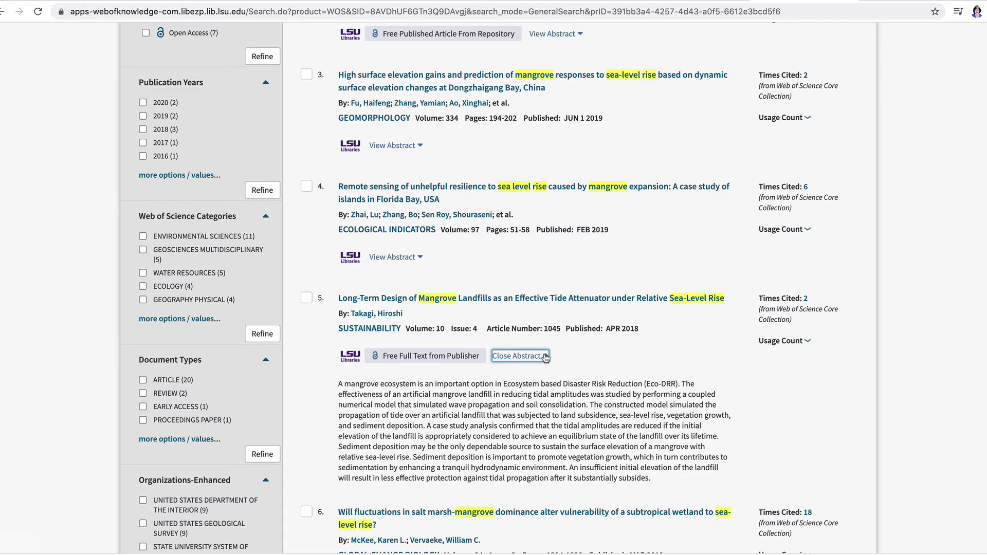
{"action": "left_click", "coordinate": [544, 357]}
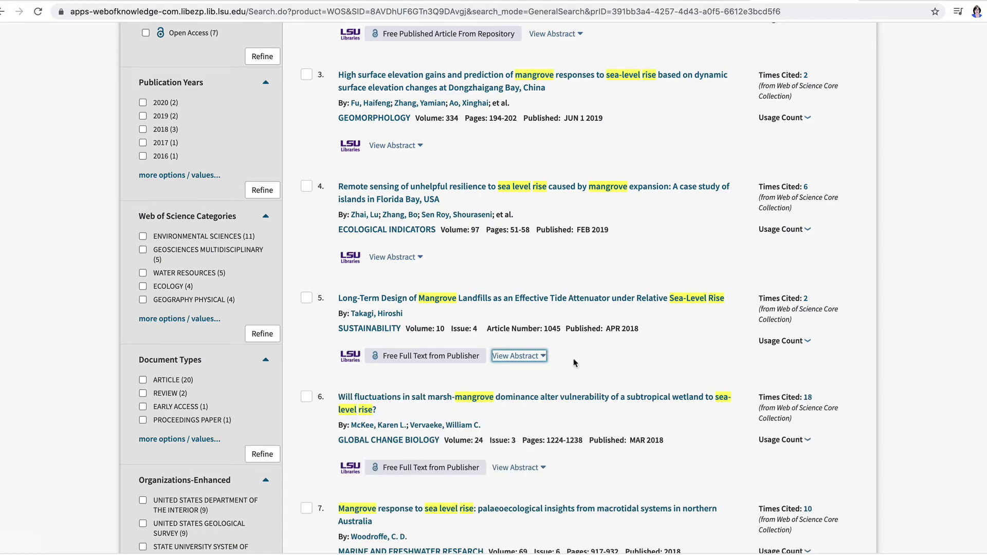
{"action": "scroll", "coordinate": [575, 363], "scroll_direction": "up", "scroll_amount": 5}
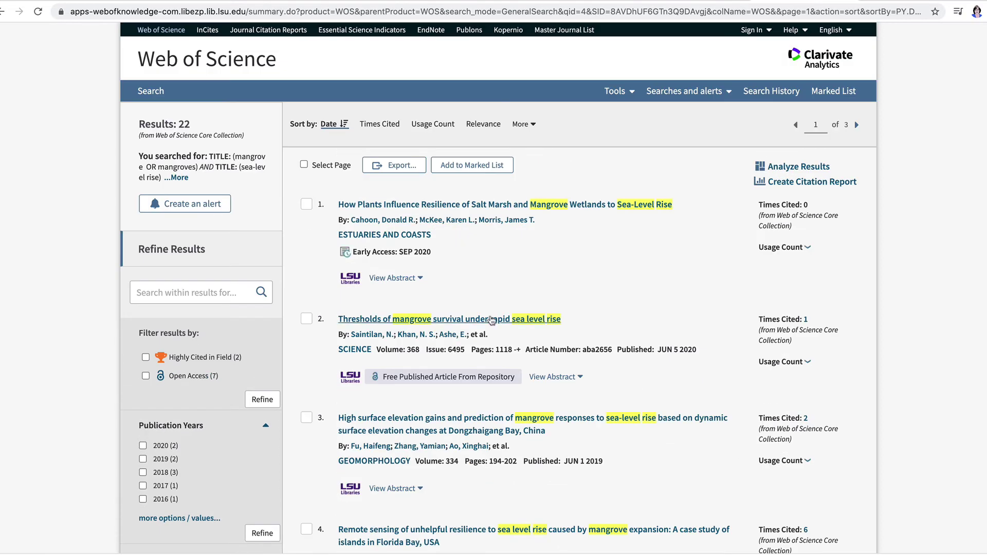
Step: Open result 2, 'Thresholds of mangrove survival…', and view its 124 cited references
{"action": "left_click", "coordinate": [492, 321]}
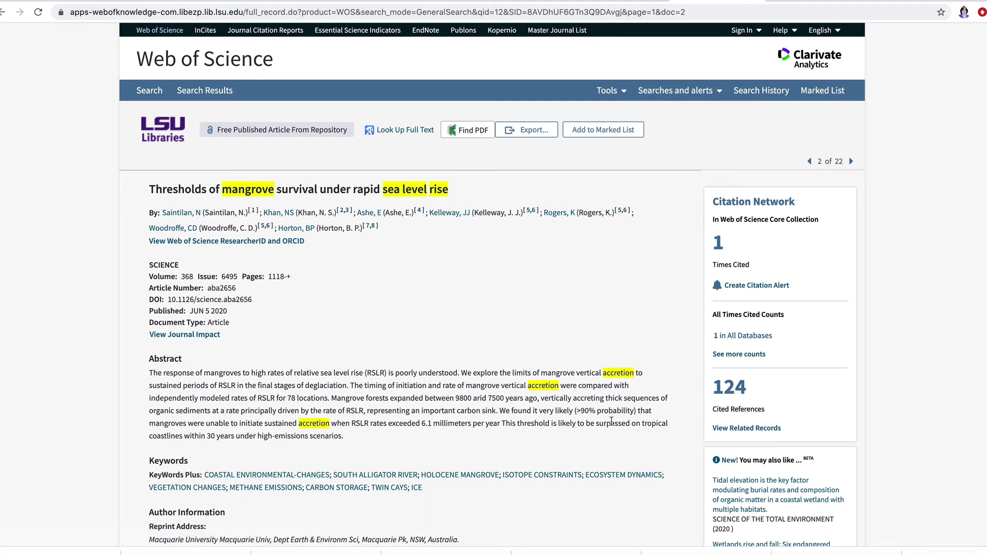
{"action": "left_click", "coordinate": [723, 390]}
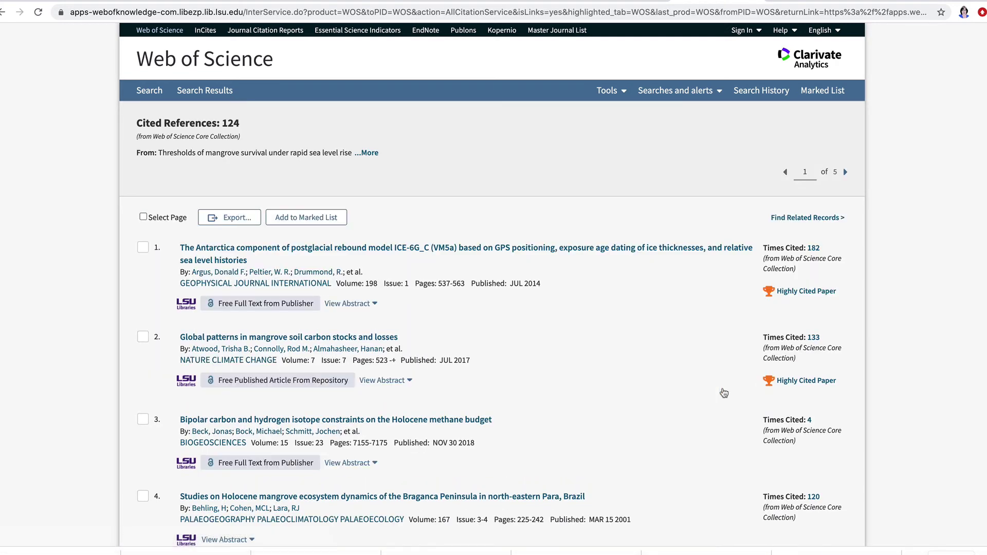
{"action": "scroll", "coordinate": [724, 392], "scroll_direction": "down", "scroll_amount": 1}
{"action": "scroll", "coordinate": [724, 392], "scroll_direction": "down", "scroll_amount": 2}
{"action": "scroll", "coordinate": [724, 392], "scroll_direction": "down", "scroll_amount": 2}
{"action": "scroll", "coordinate": [724, 393], "scroll_direction": "down", "scroll_amount": 2}
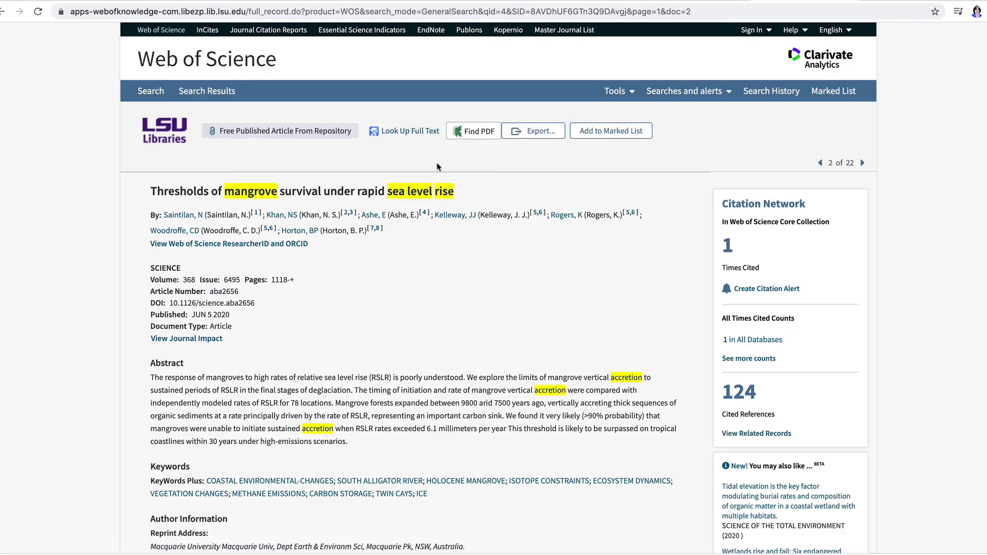
{"action": "left_click", "coordinate": [541, 138]}
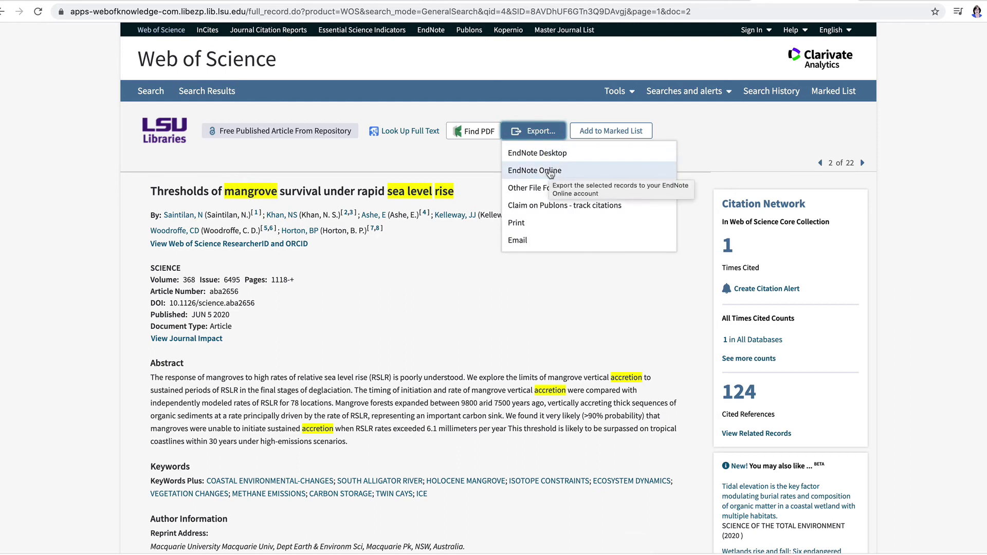
{"action": "left_click", "coordinate": [490, 154]}
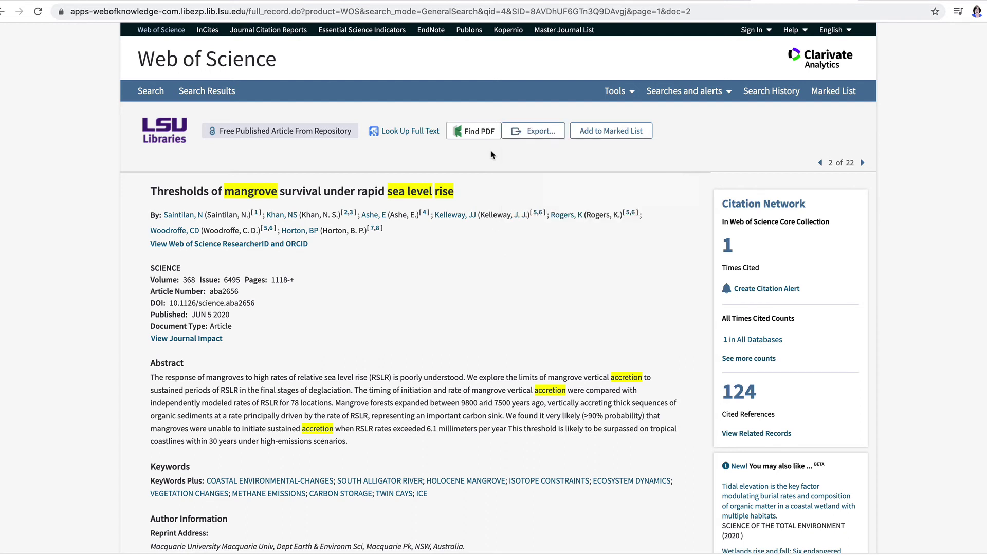